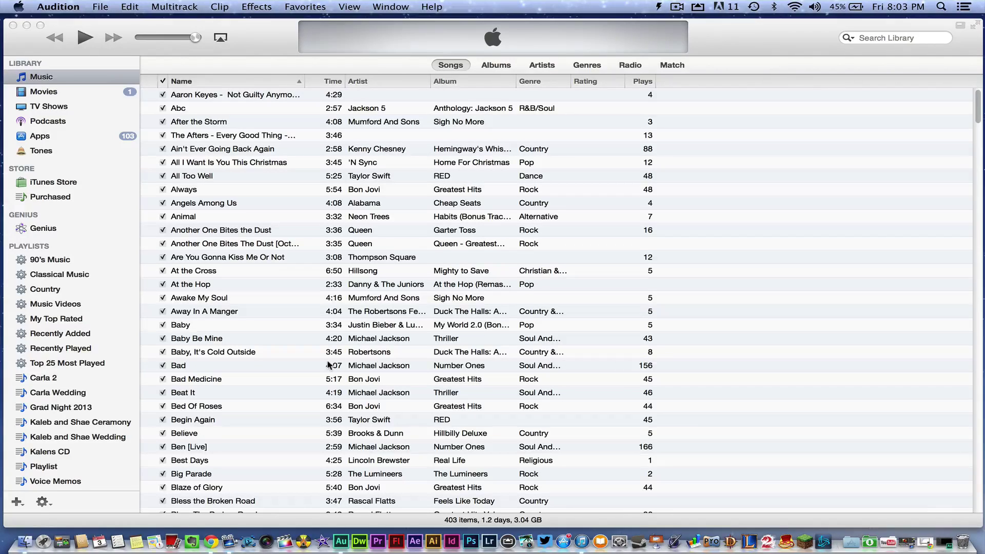
Bring the iTunes window forward and open iTunes Preferences from the iTunes menu.
click(258, 41)
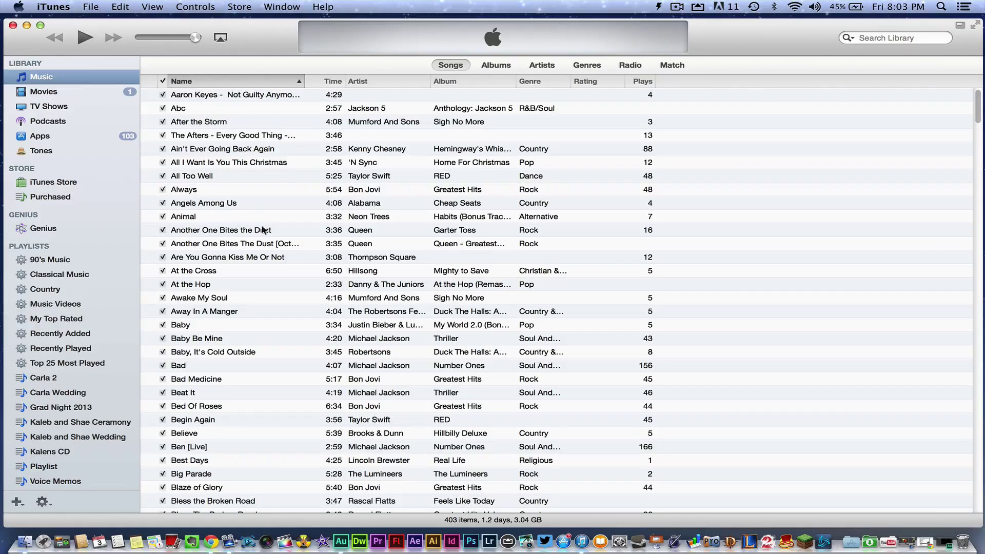
click(56, 8)
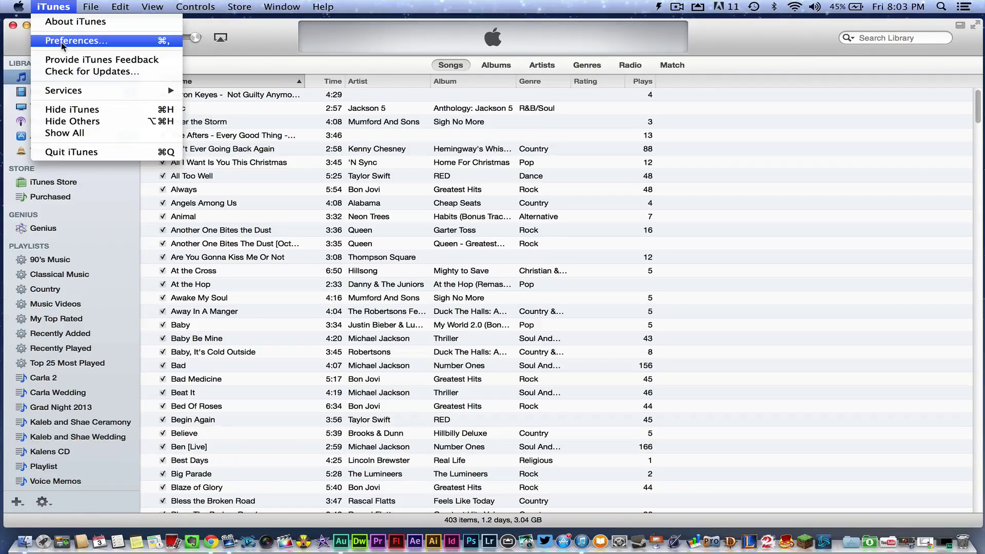
click(61, 42)
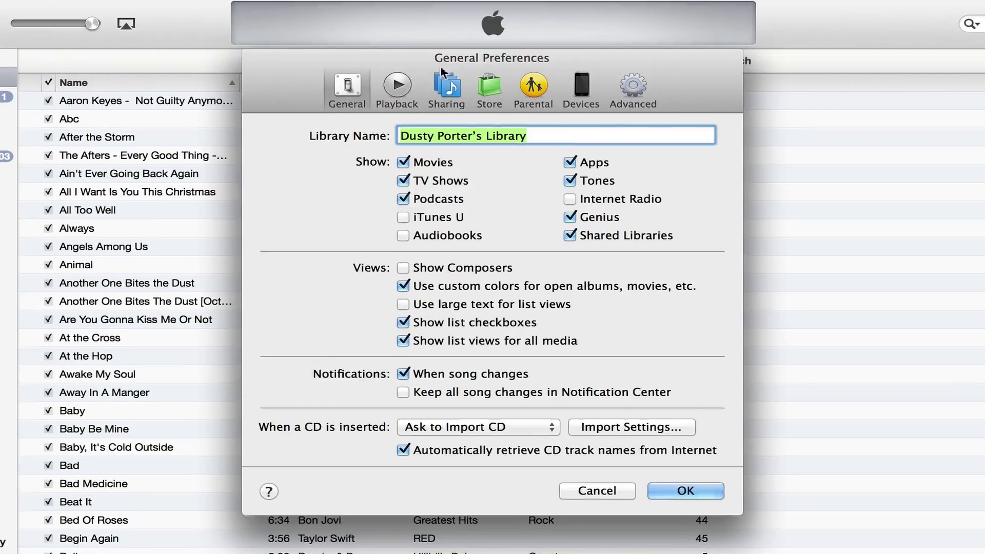
Show the Advanced preferences and select the full iTunes Media folder location path.
click(639, 96)
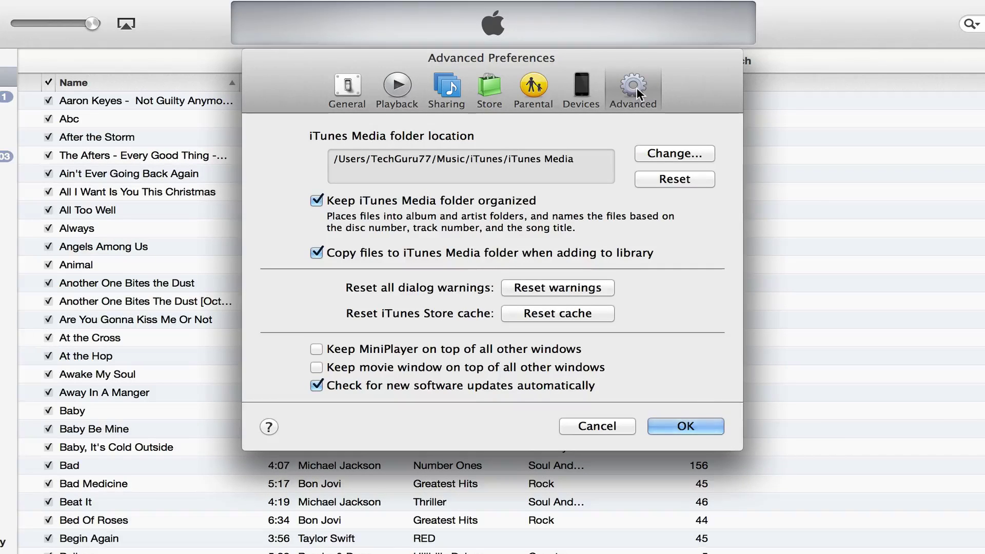
triple_click(573, 159)
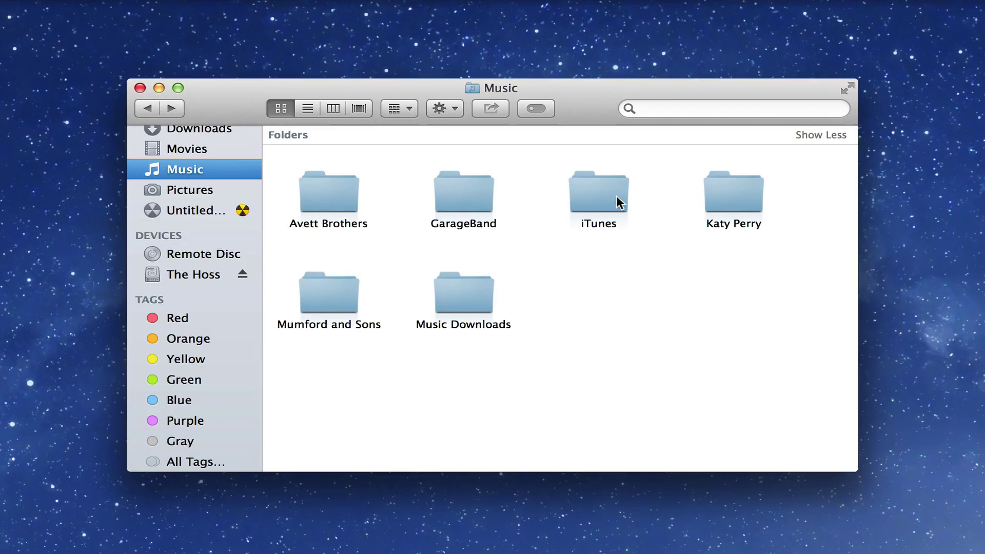
Drag the iTunes folder from Music onto The Hoss drive to copy it.
mouse_move(618, 198)
mouse_down()
mouse_move(559, 199)
mouse_move(586, 226)
mouse_move(617, 205)
mouse_move(435, 250)
mouse_move(196, 272)
mouse_move(211, 276)
mouse_move(209, 289)
mouse_move(541, 271)
mouse_move(592, 239)
mouse_move(235, 229)
mouse_move(204, 276)
mouse_move(594, 198)
mouse_move(195, 275)
mouse_up()
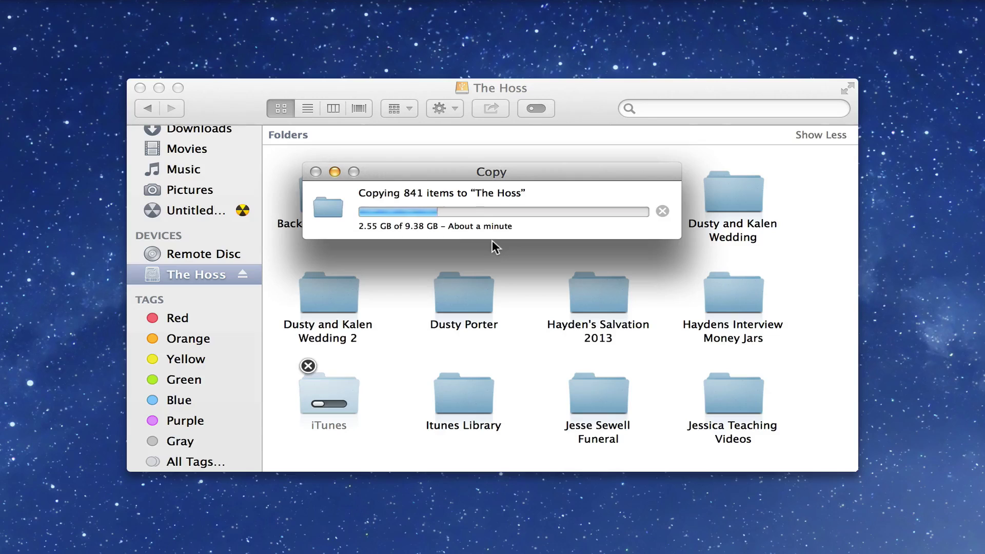
Minimize the Copy progress window while the iTunes folder copies to The Hoss.
click(335, 172)
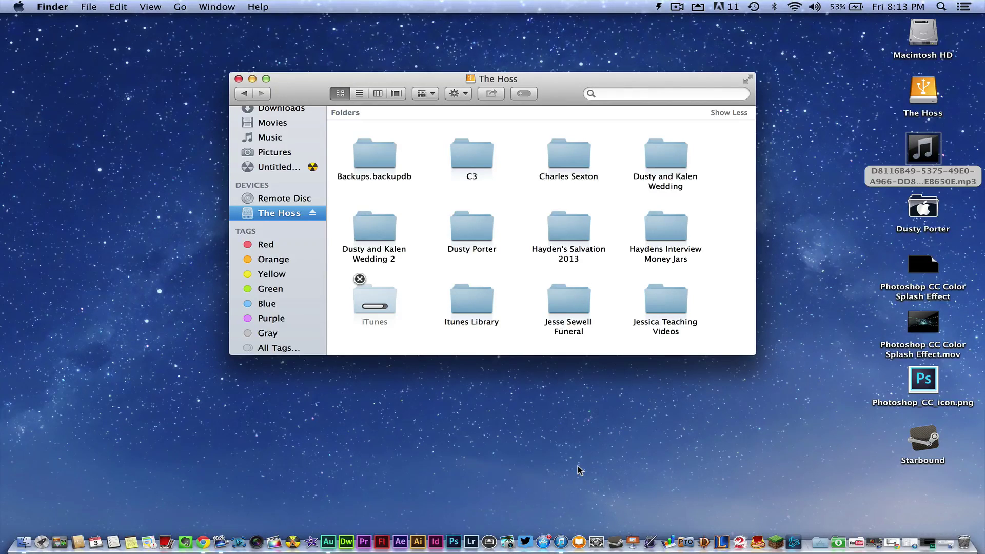
Restore the copy window, relaunch iTunes with Choose Library, and select the iTunes folder on The Hoss.
click(941, 542)
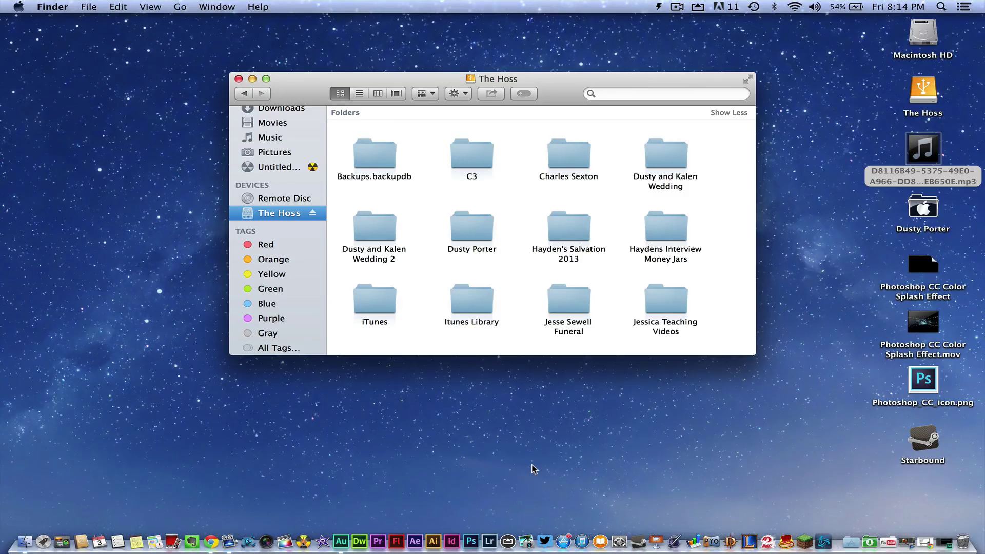
alt+click(581, 536)
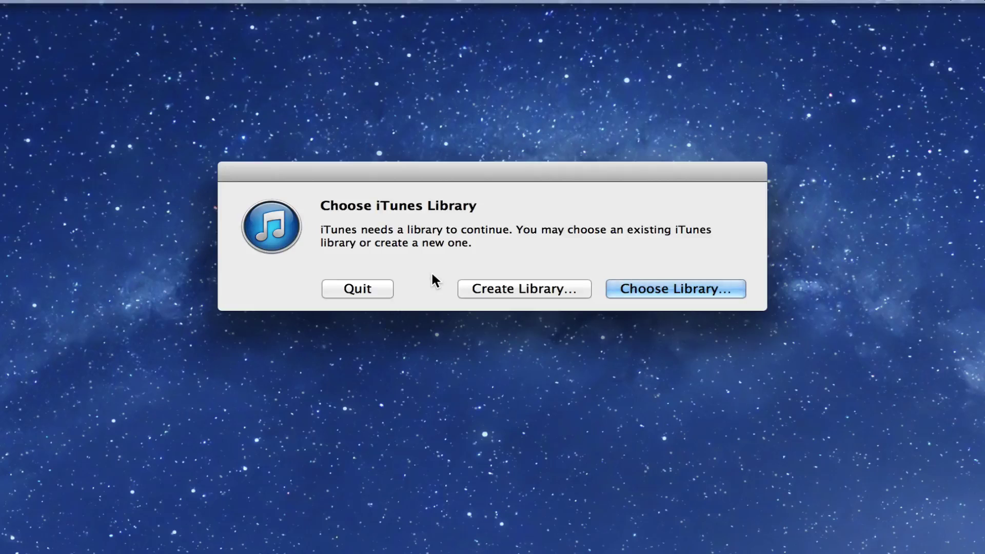
click(633, 283)
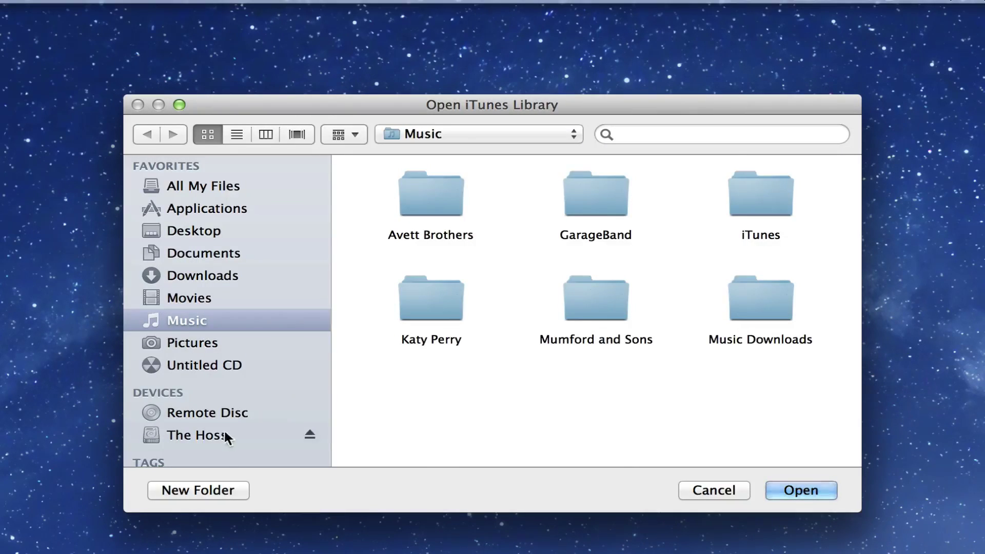
click(220, 436)
scroll(459, 330, down, 5)
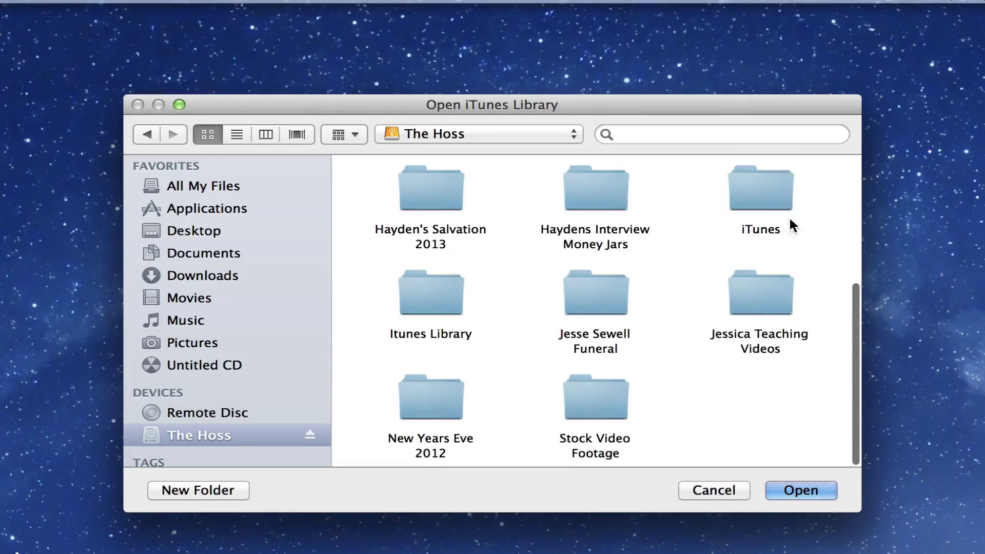
click(771, 188)
Confirm the iTunes folder on The Hoss as the library to load.
click(794, 488)
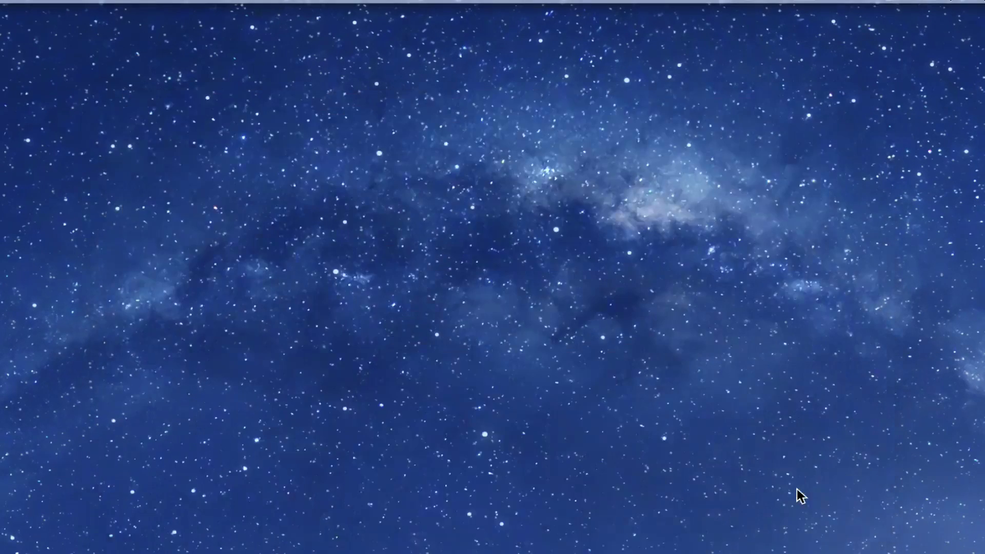